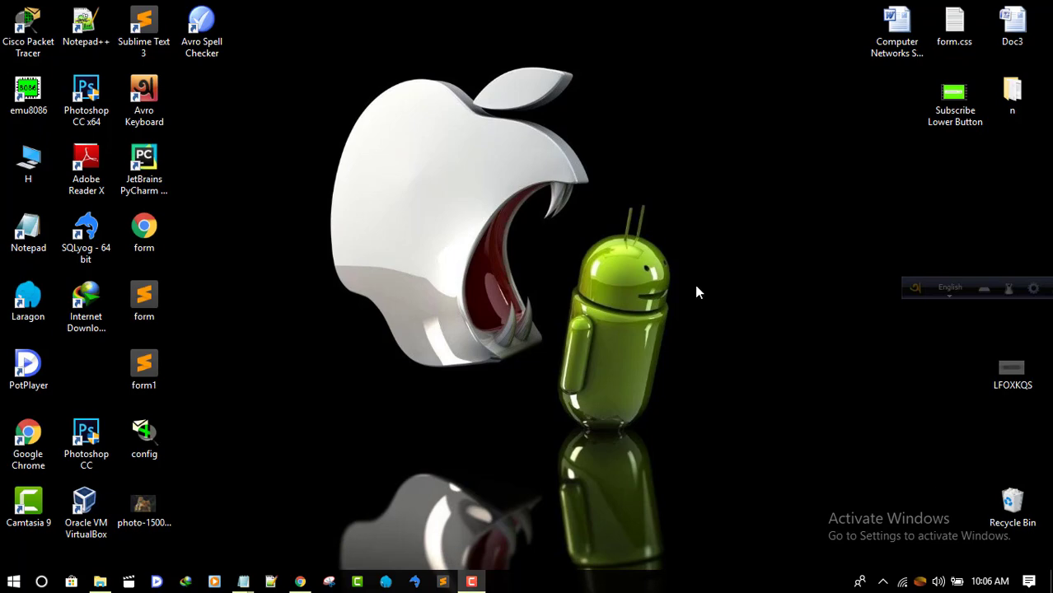
Step: Switch to Chrome and view the FontLab Studio 6.1.3 download page
left_click(299, 582)
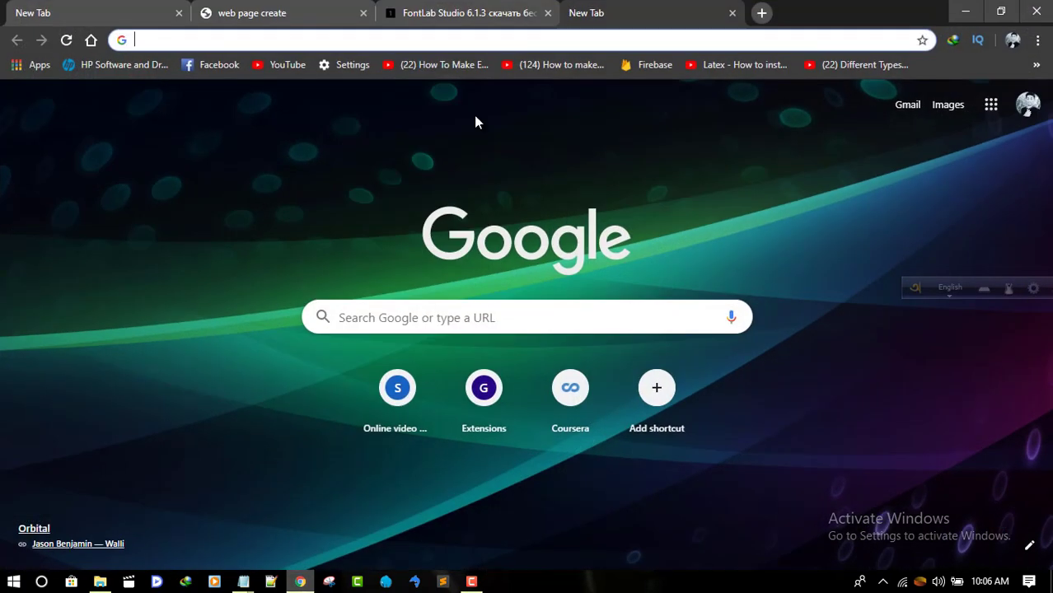
left_click(522, 10)
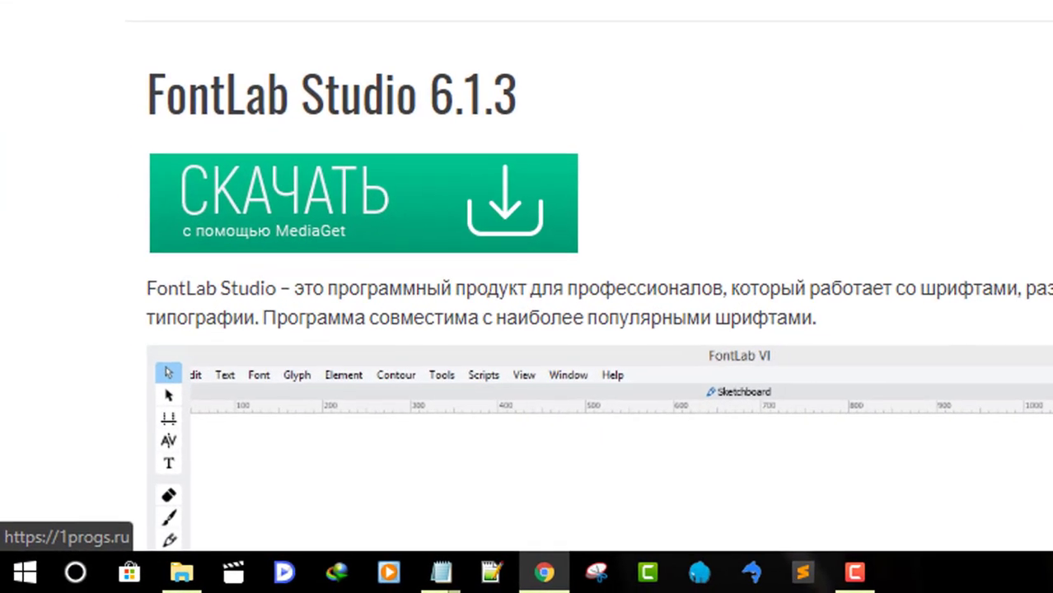
mouse_move(169, 215)
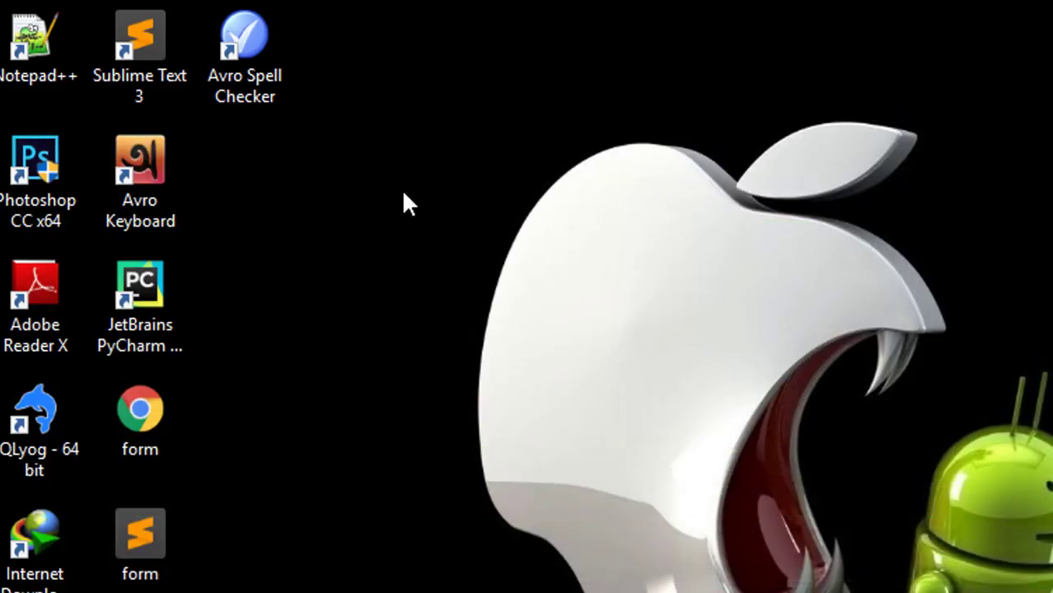
Step: Open the Programs folder inside Downloads and run the downloaded fontlab-studio installer
double_click(9, 192)
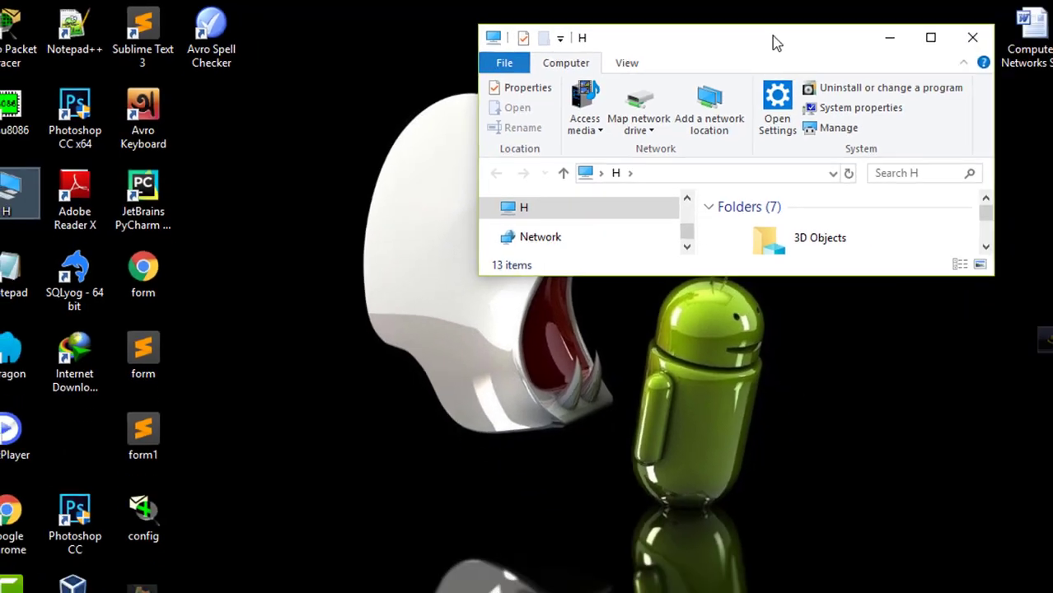
double_click(772, 36)
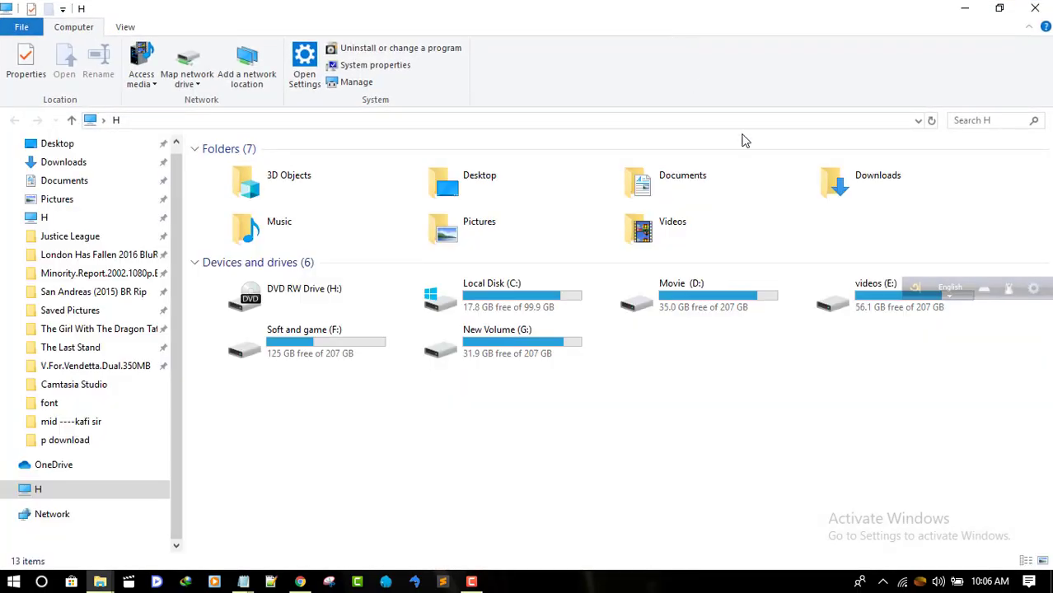
double_click(865, 193)
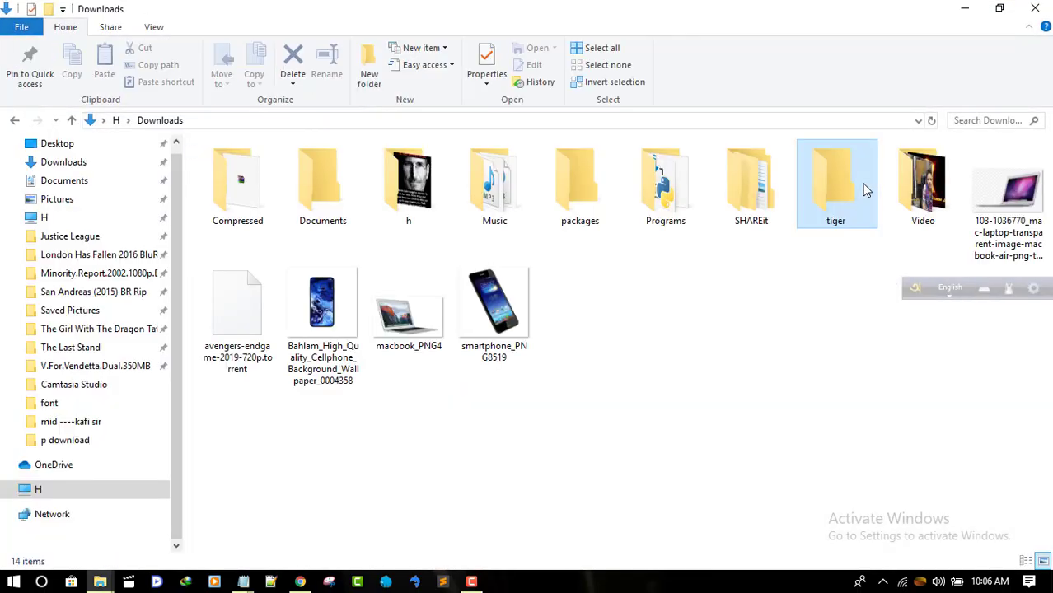
double_click(665, 183)
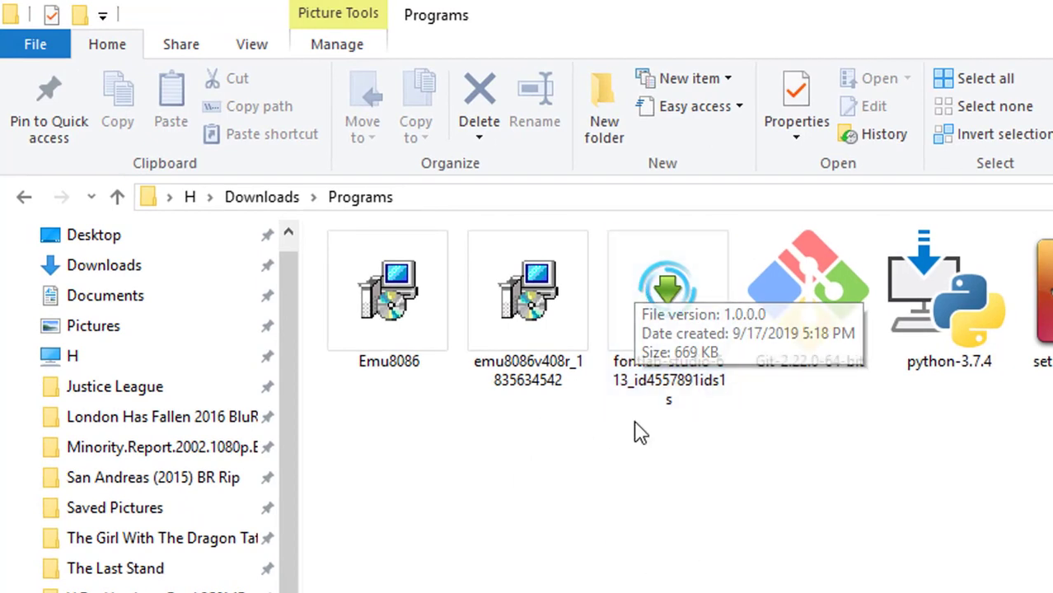
left_click(649, 272)
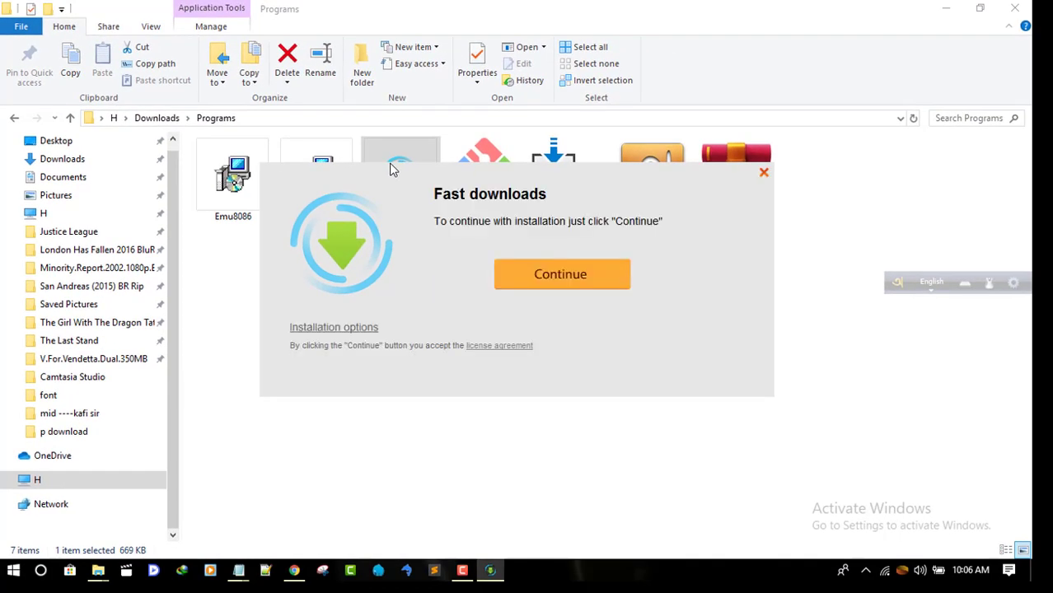
Step: Continue the MediaGet installation and minimize the Programs folder window
left_click(601, 280)
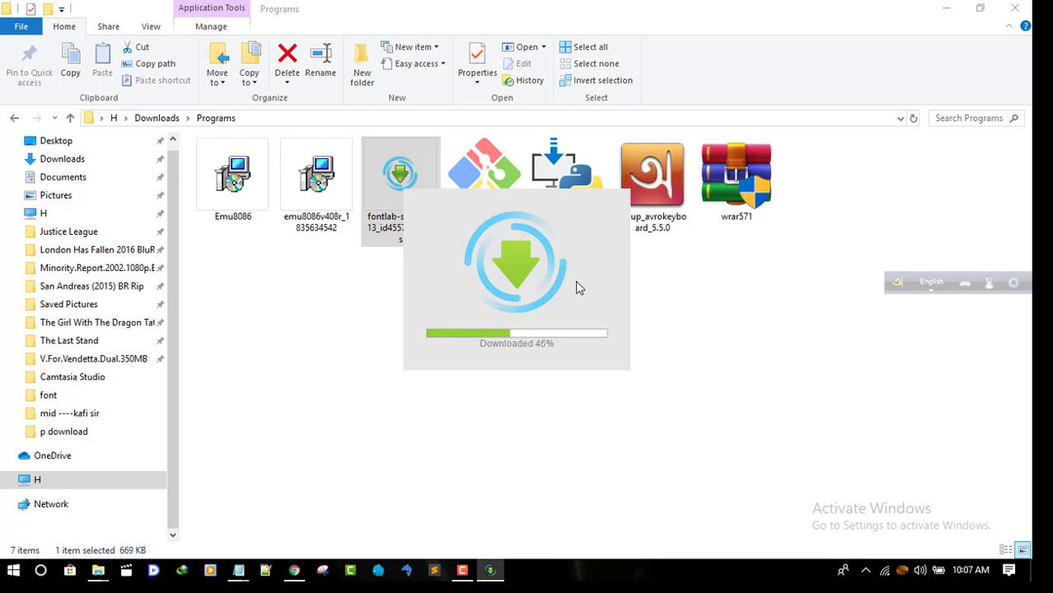
left_click(461, 573)
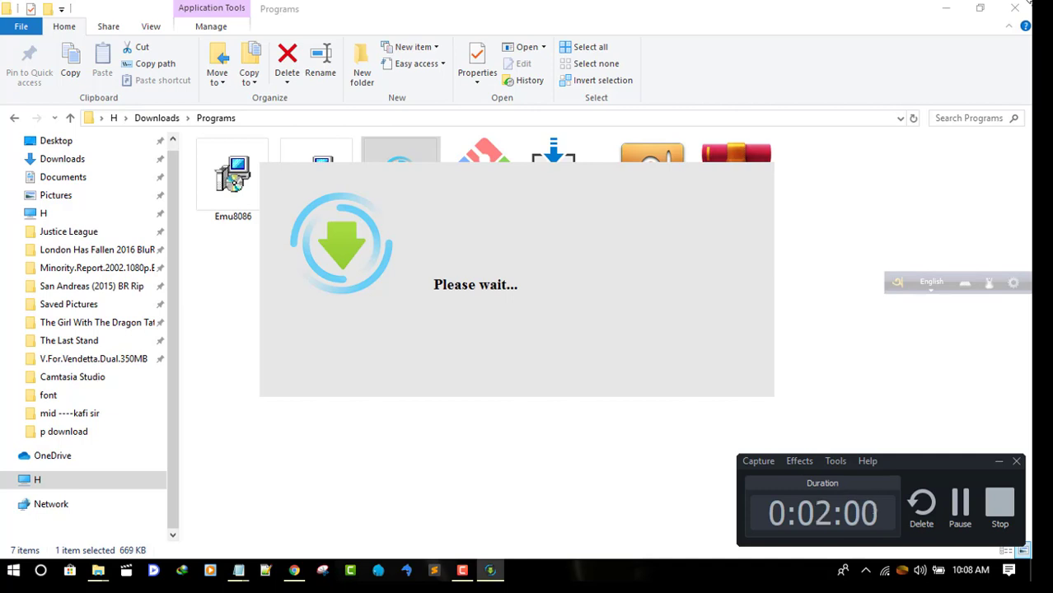
left_click(935, 7)
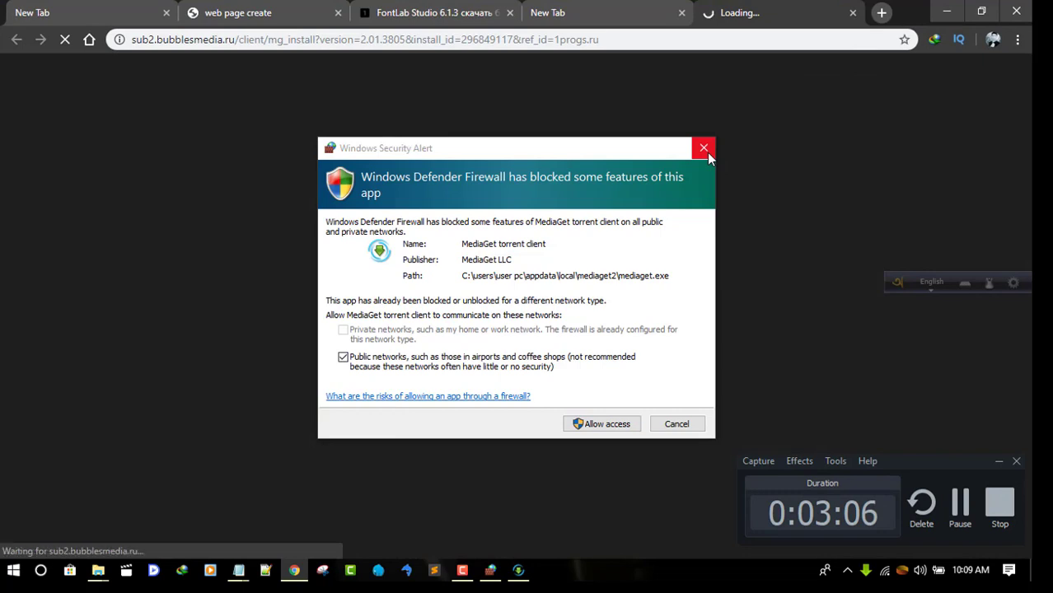
Step: Dismiss the firewall alert and the MediaGet welcome page pop-up, closing the browser as well
left_click(704, 150)
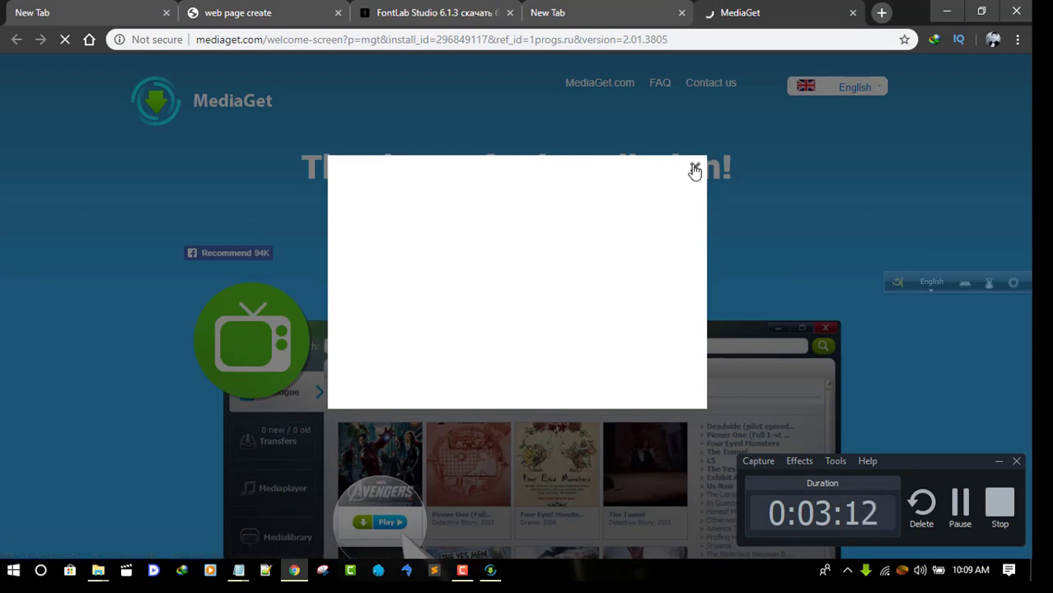
left_click(695, 169)
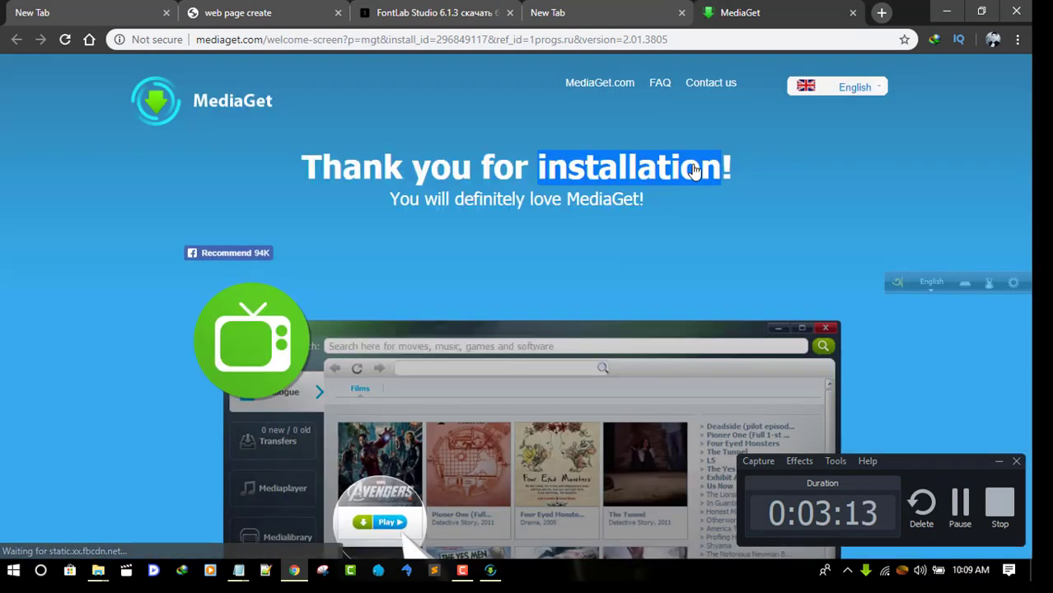
left_click(1020, 9)
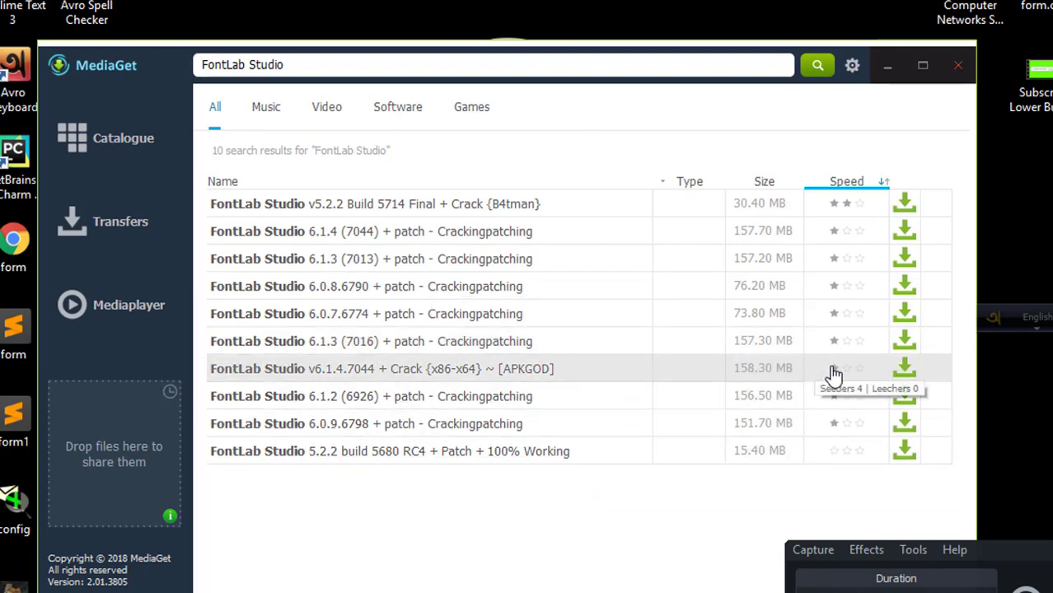
Step: Try to download the FontLab Studio v6.1.4.7044 + Crack {x86-x64} ~ [APKGOD] search result in MediaGet
left_click(908, 373)
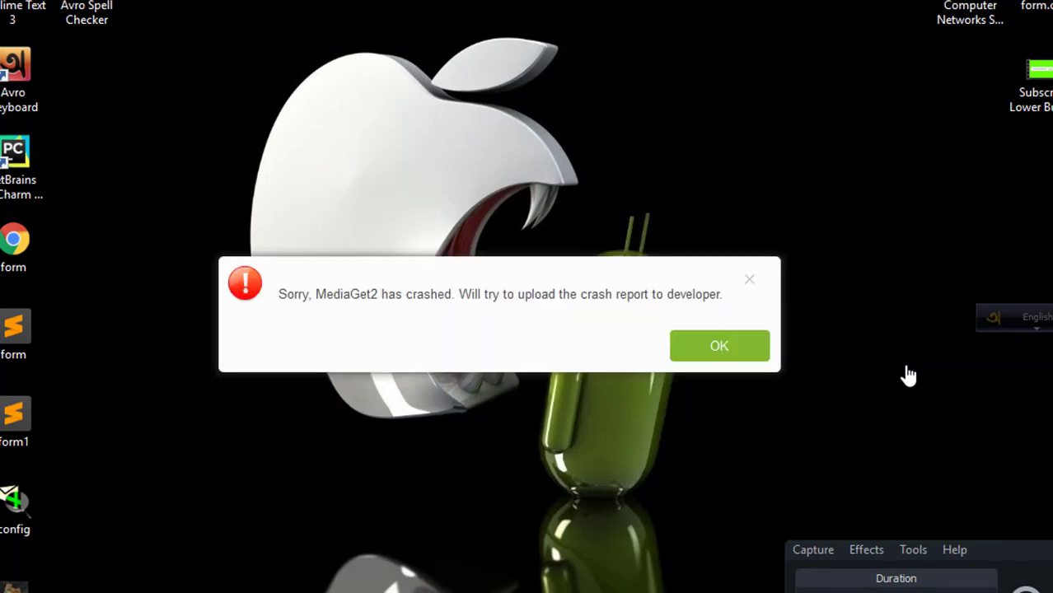
left_click(750, 280)
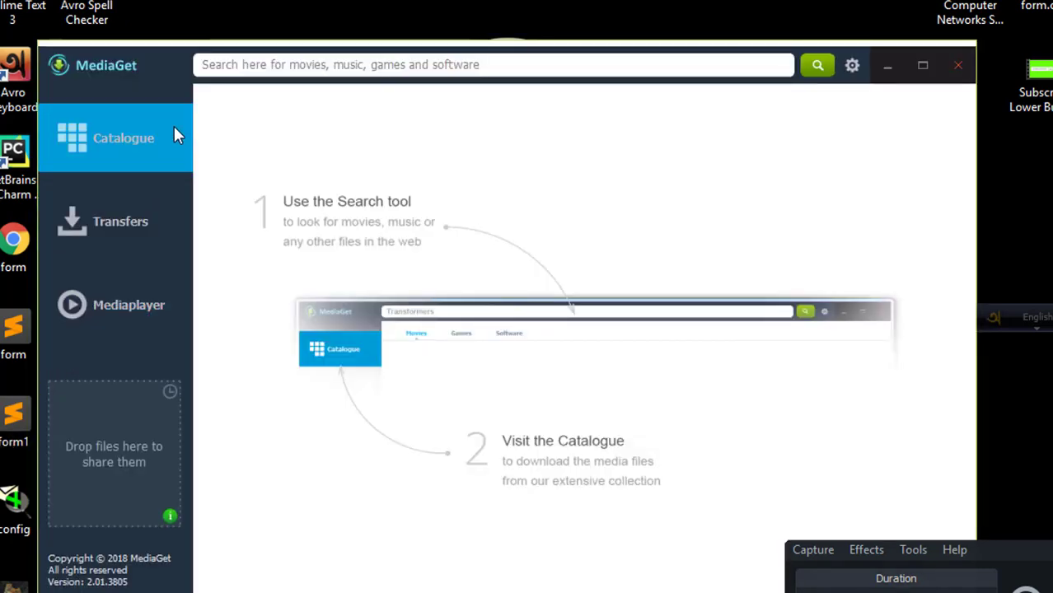
Step: Search MediaGet for "font lab"
left_click(288, 68)
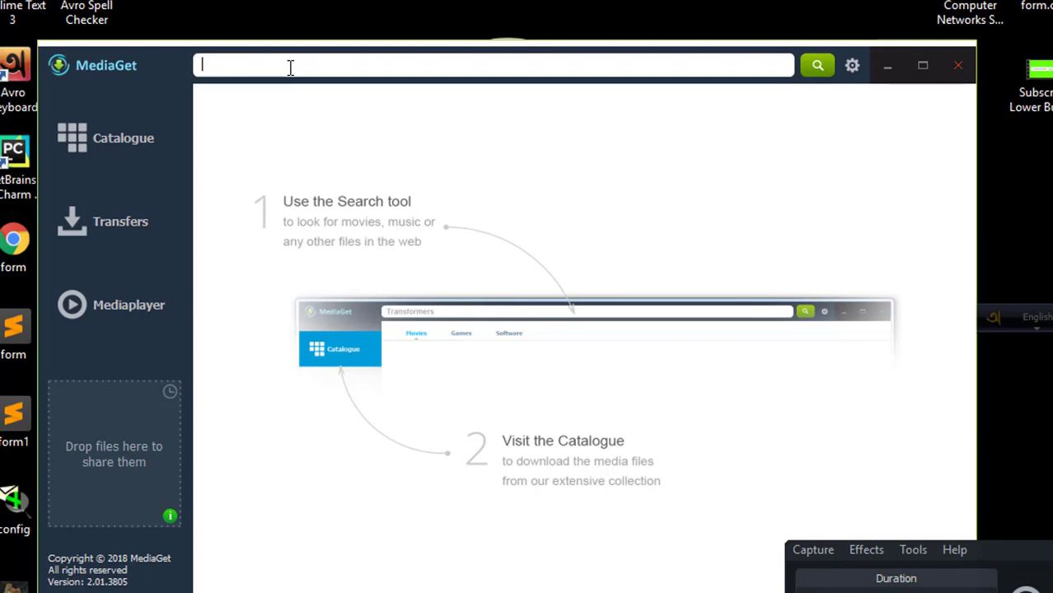
type("font")
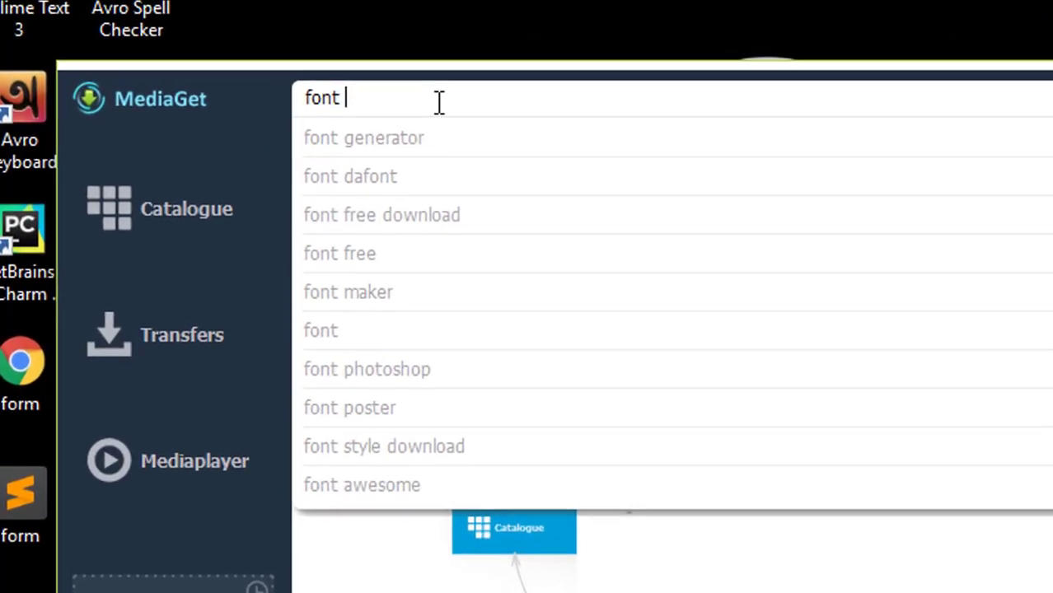
type(" lab")
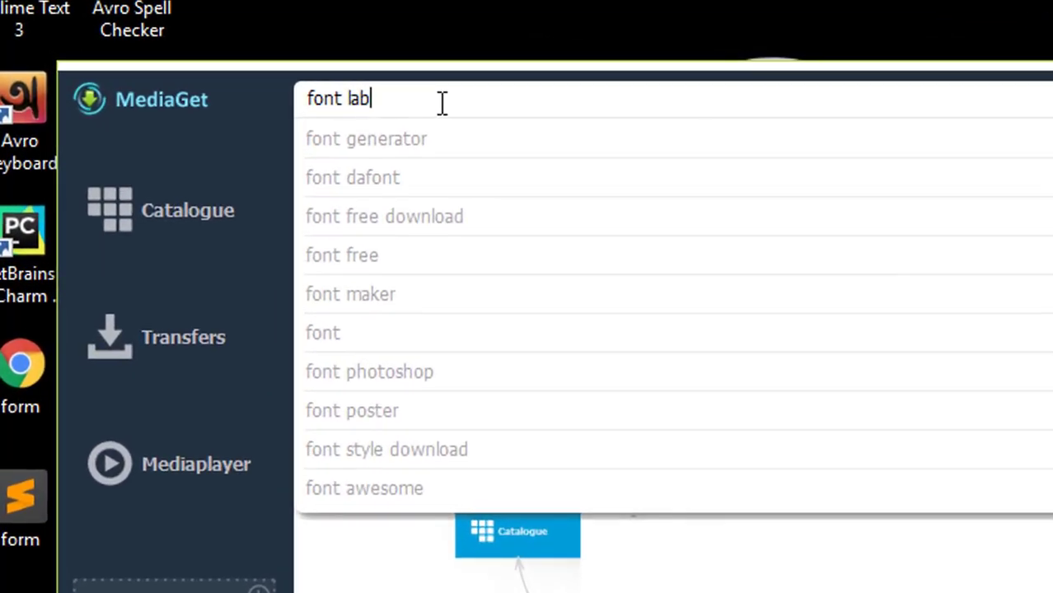
key("Return")
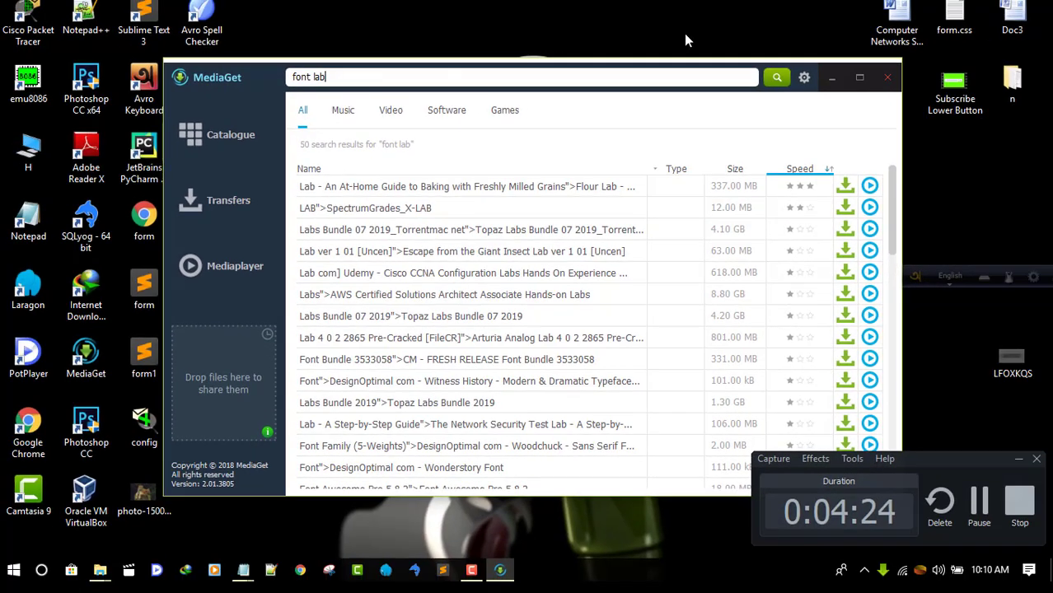
Step: Maximize the MediaGet window, search for "font lab stdio" and look through the results for FontLab Studio
left_click(861, 79)
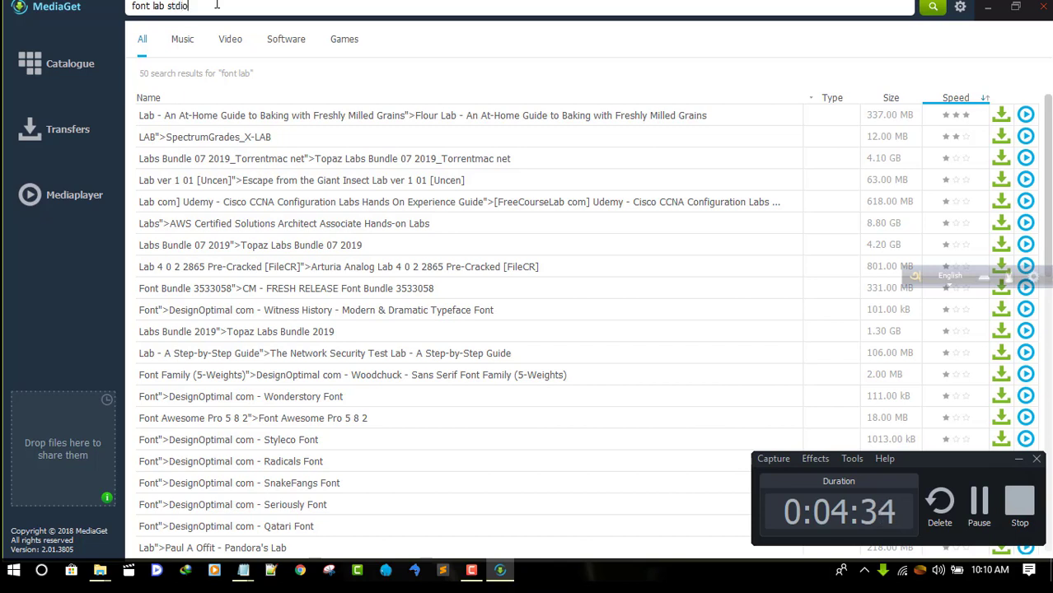
key("Return")
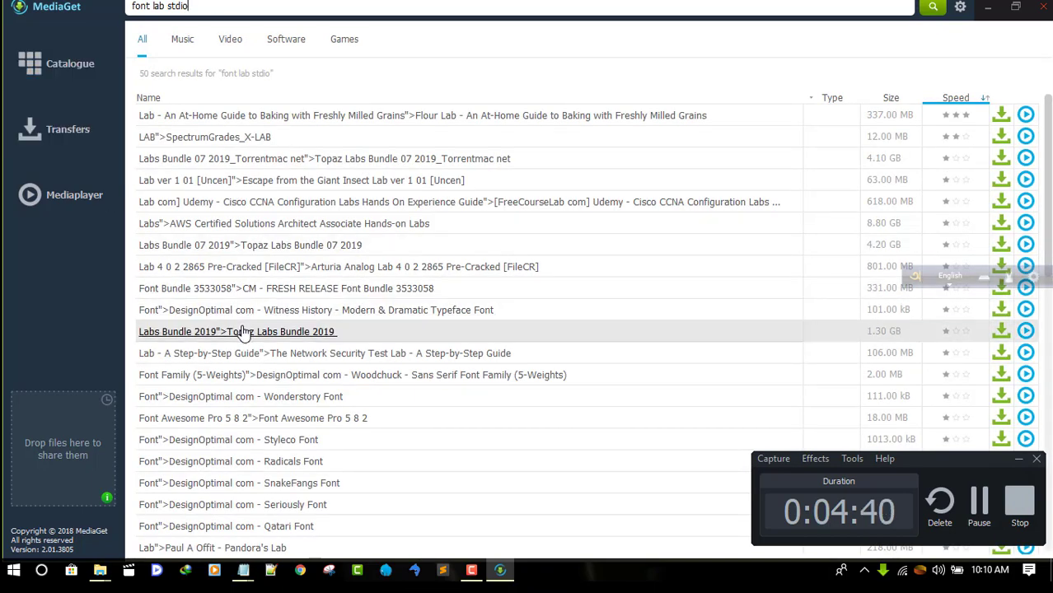
scroll(243, 334, "down", 3)
scroll(245, 338, "down", 6)
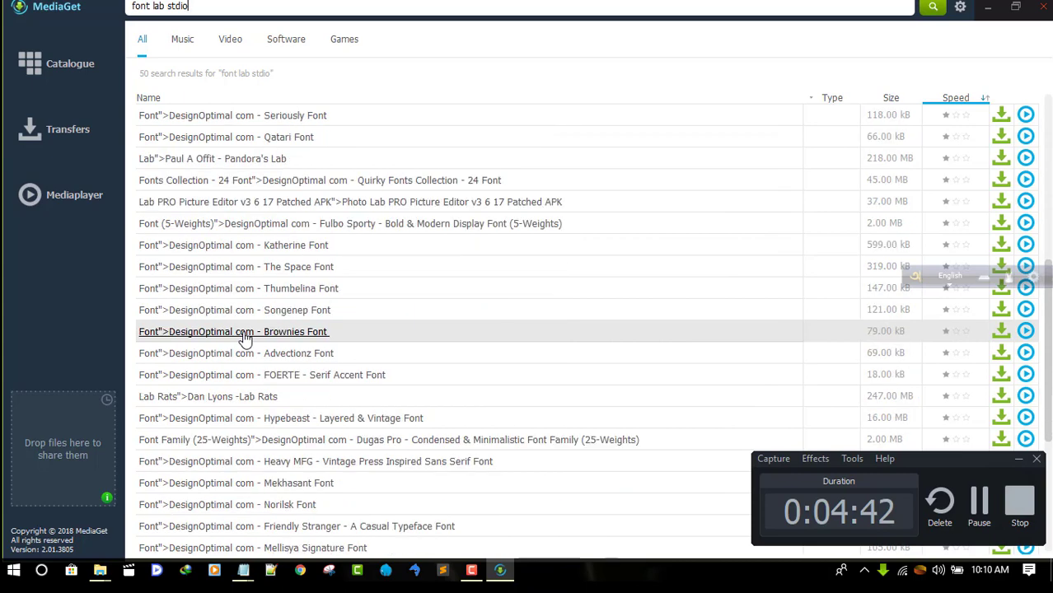
scroll(244, 337, "down", 1)
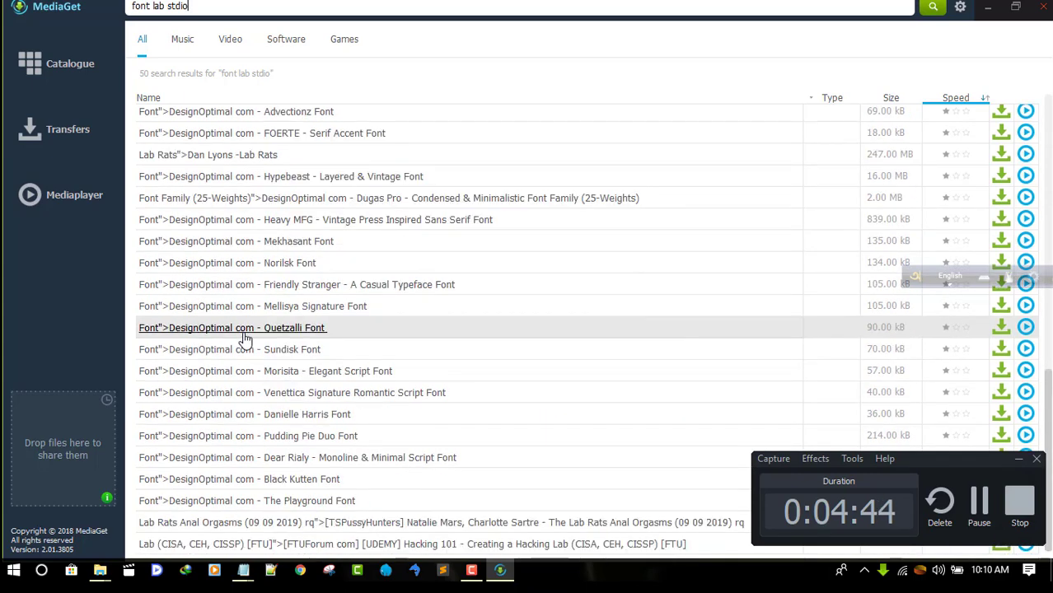
scroll(244, 338, "up", 10)
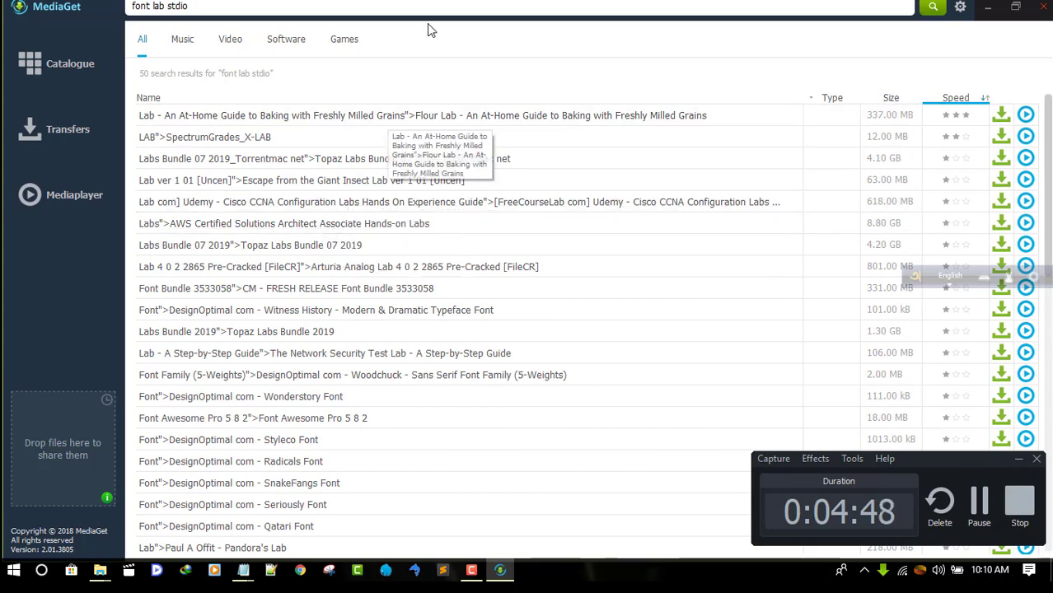
Step: Check the active transfers and extend the MediaGet search to "font lab stdio vi"
left_click(18, 141)
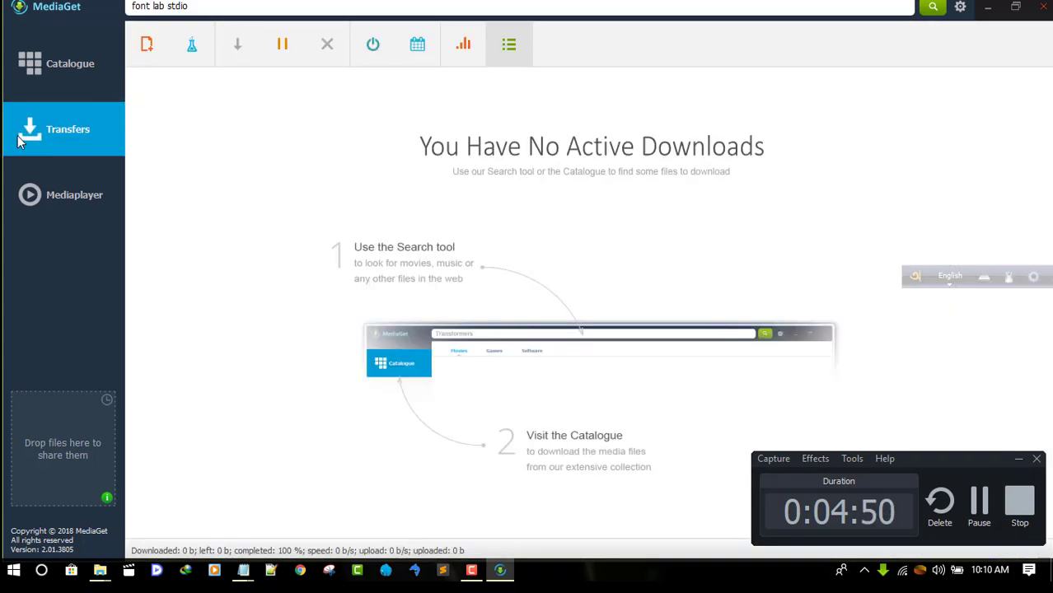
left_click(62, 56)
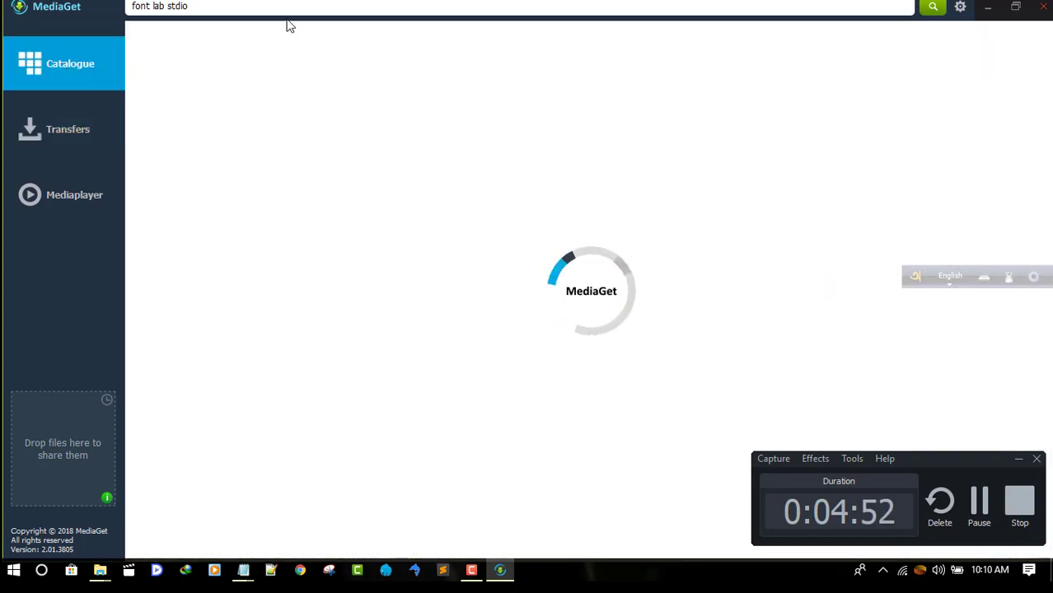
left_click(219, 12)
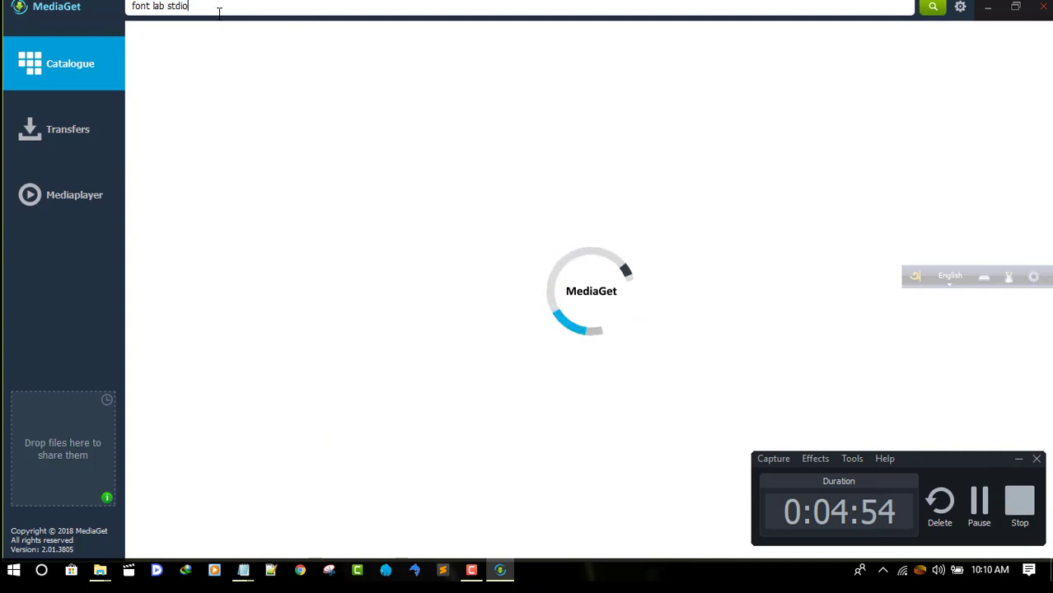
type("vi")
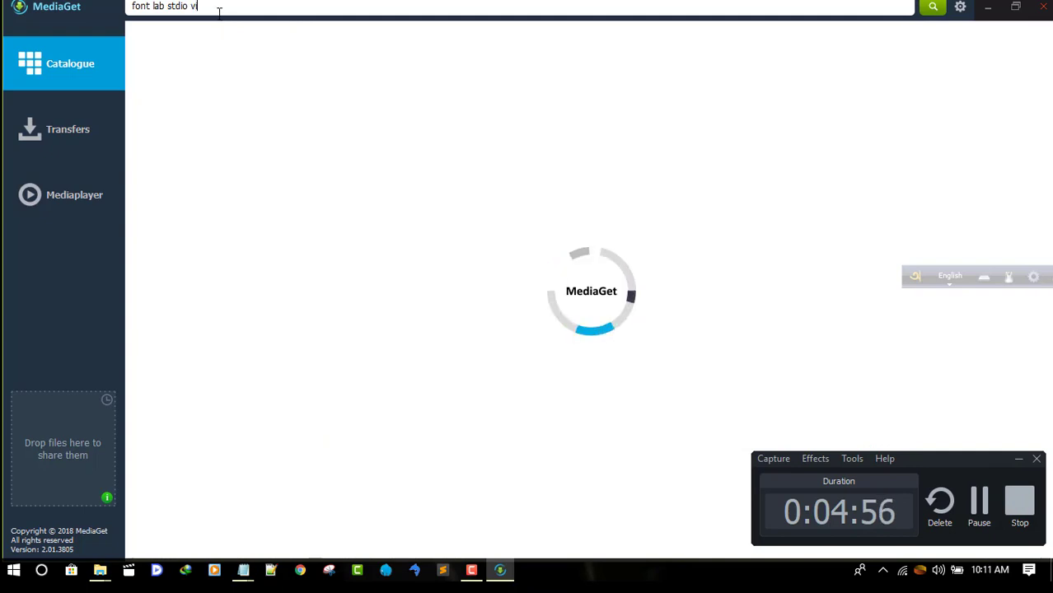
key("Return")
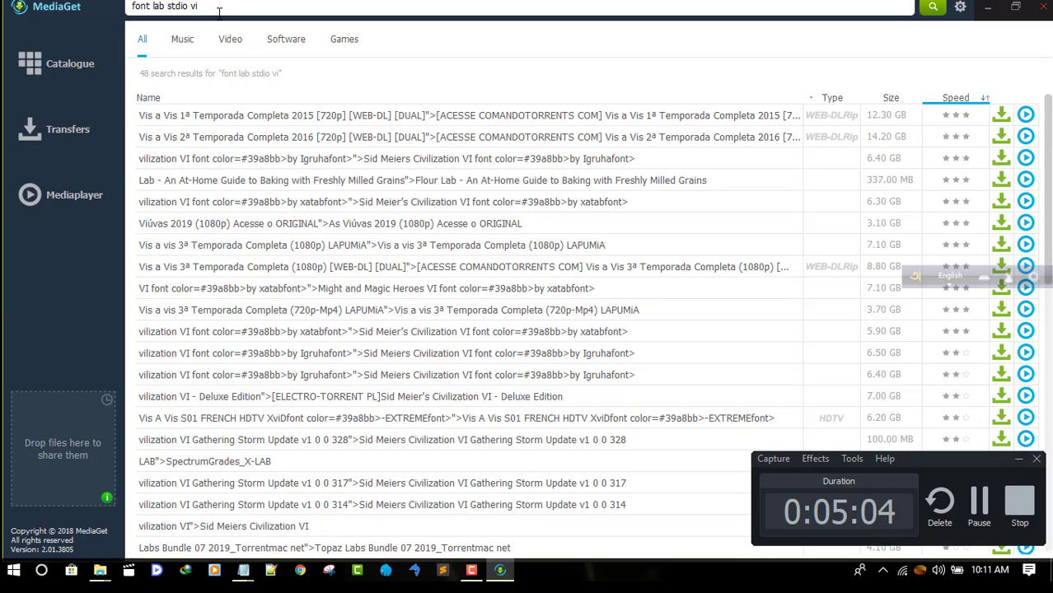
Step: Filter the "font lab stdio vi" results to software and look through the list for FontLab Studio
left_click(289, 43)
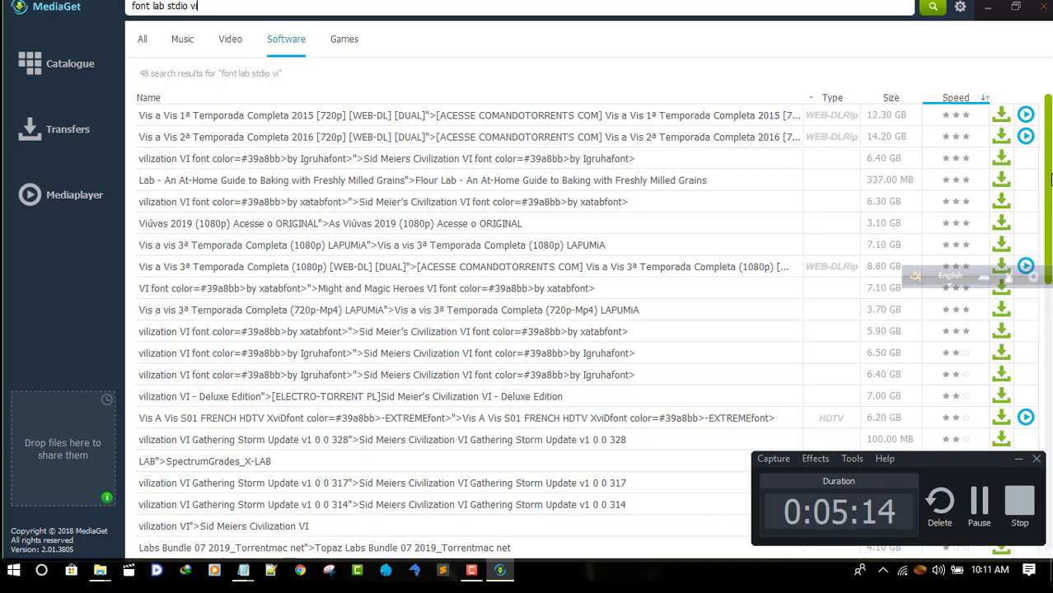
left_click_drag(1049, 187, 1049, 413)
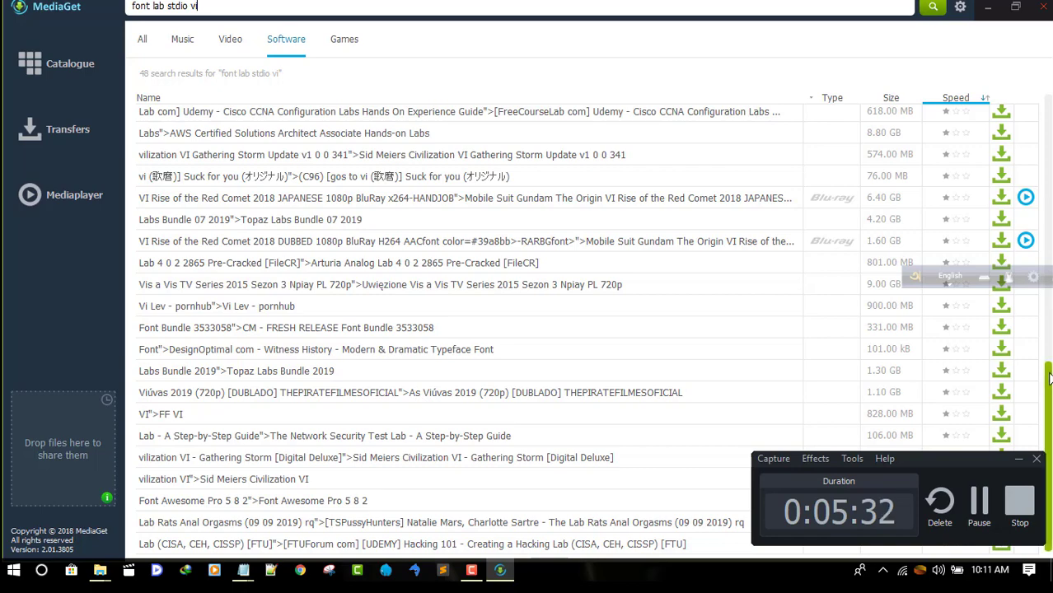
left_click_drag(1049, 377, 1050, 108)
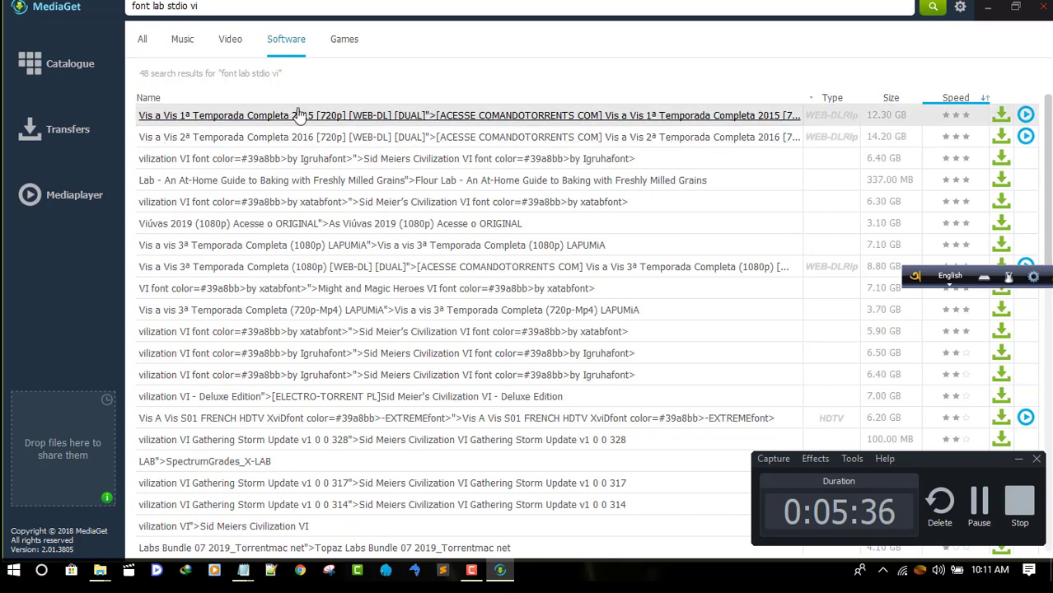